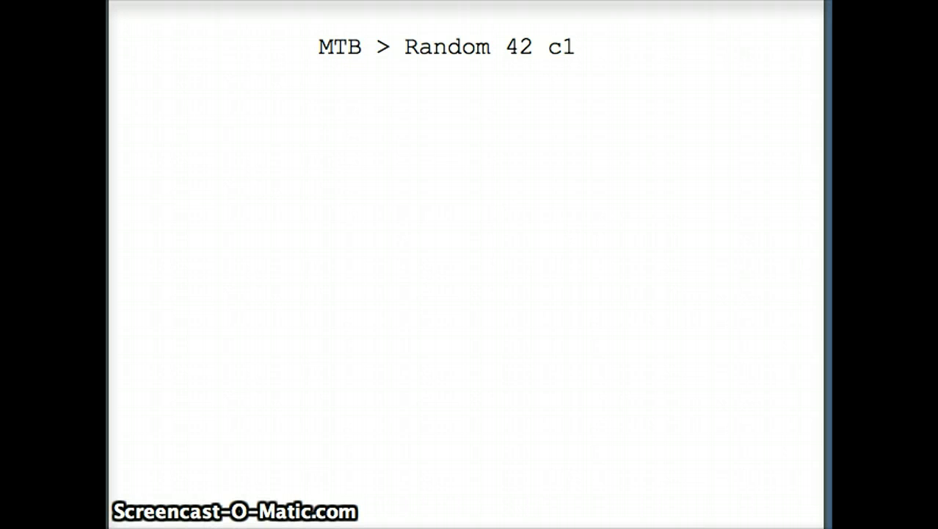
# Step: Reveal the Describe C1 lines requesting mean, standard deviation, variance and count
pyautogui.press('Right')
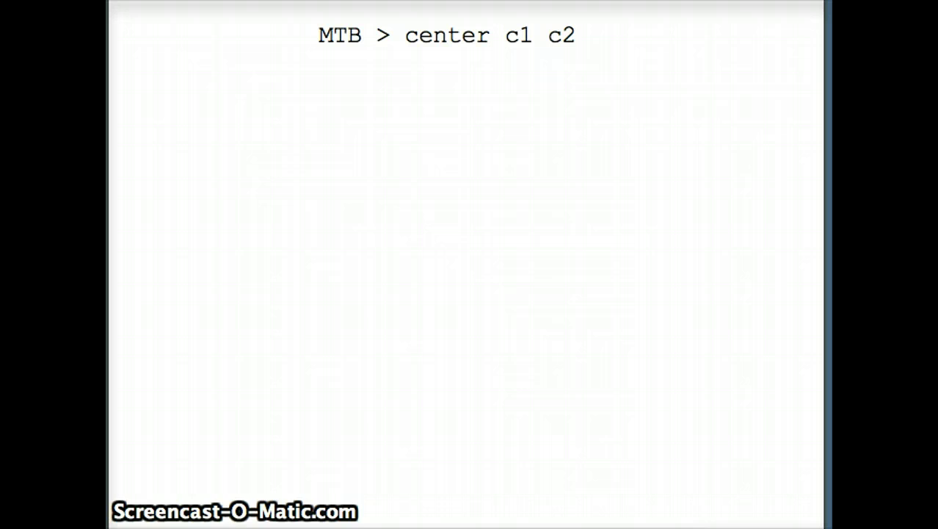
# Step: Show the C2 summary (mean 0, SD 1), then advance to the c3 = 18.7*c2 + 73.8 slide
pyautogui.press('Right')
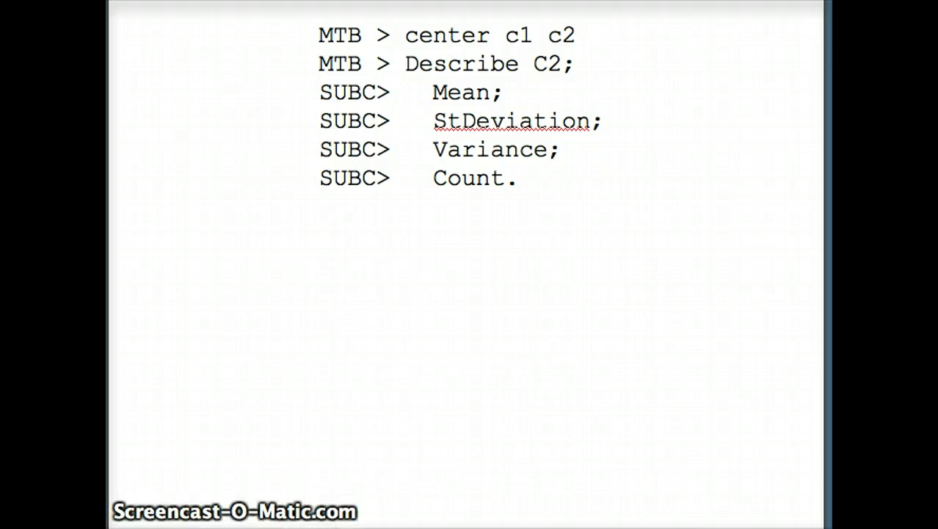
pyautogui.press('Right')
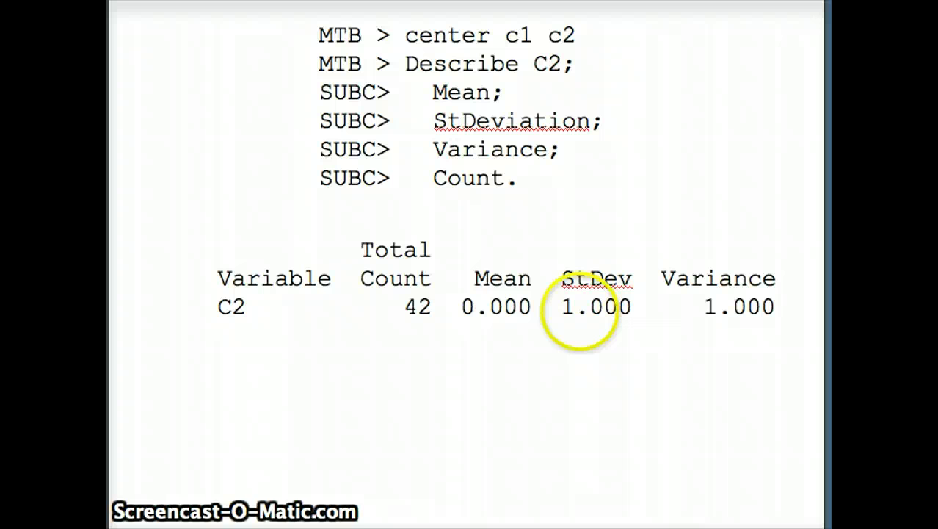
pyautogui.click(587, 332)
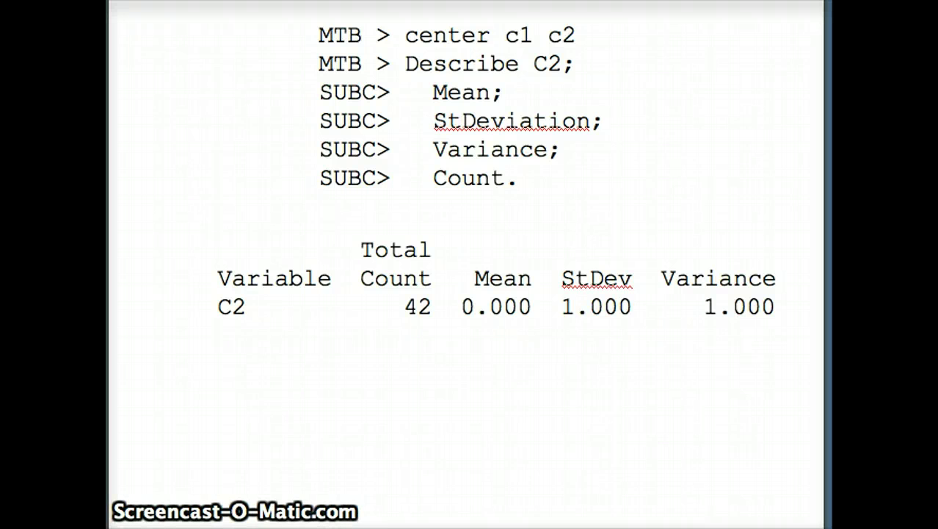
pyautogui.press('Right')
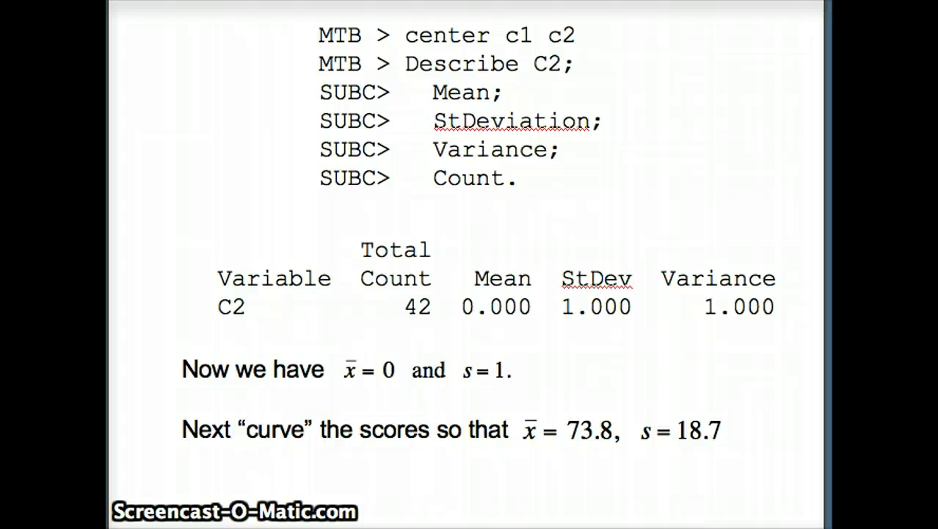
pyautogui.press('Right')
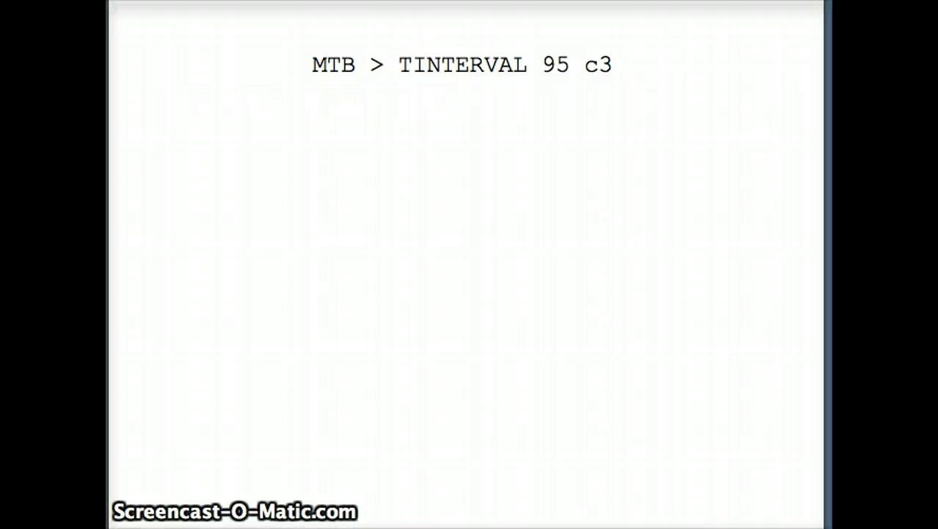
# Step: Display the TINTERVAL 95 c3 confidence interval output on the slide
pyautogui.press('Right')
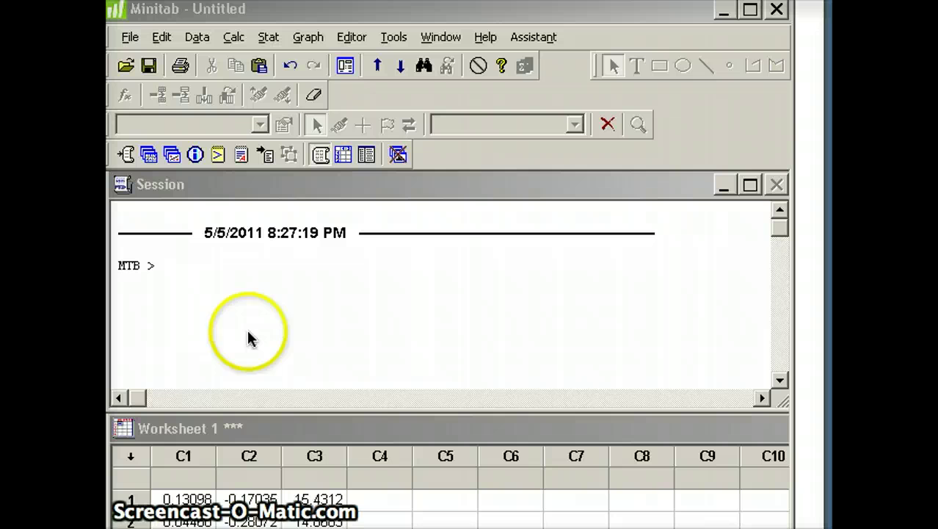
# Step: Set up 1-Sample t with Summarized data (42, 73.8, 18.7) and no hypothesis test
pyautogui.click(267, 40)
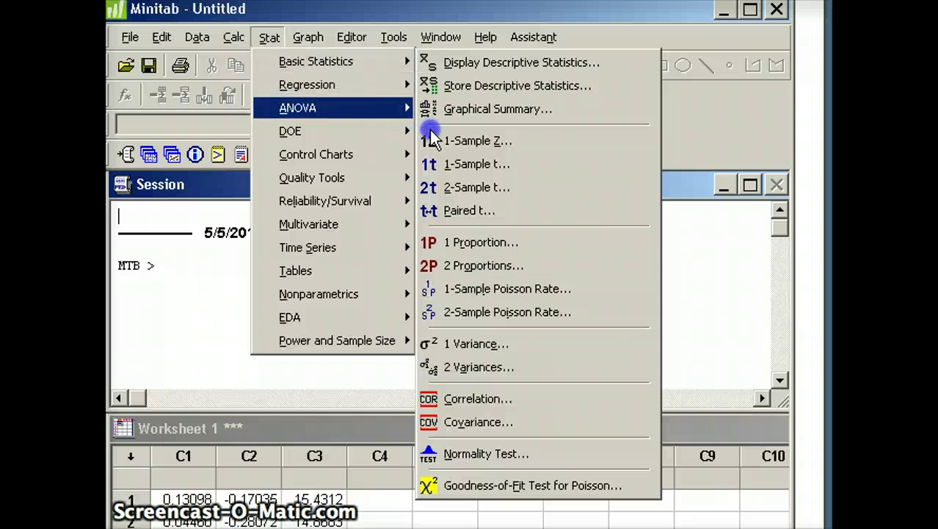
pyautogui.click(450, 163)
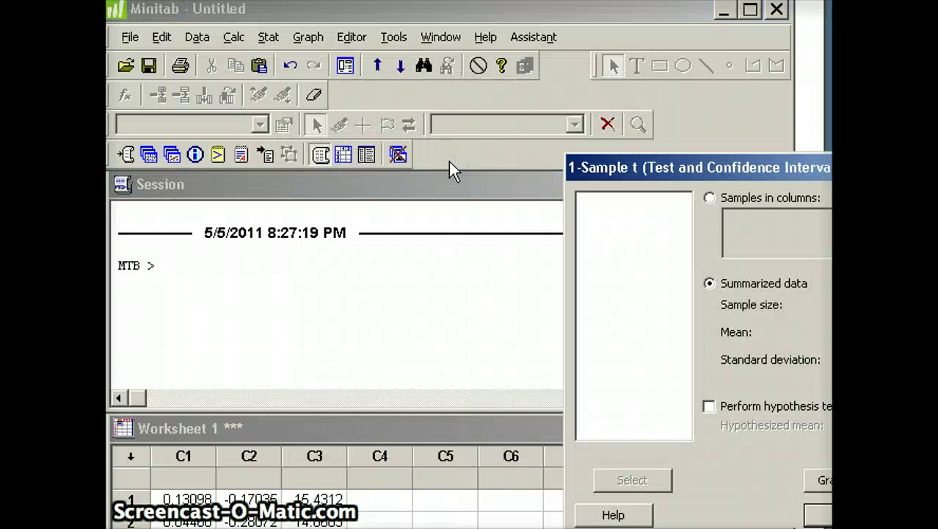
pyautogui.moveTo(737, 165); pyautogui.dragTo(447, 125)
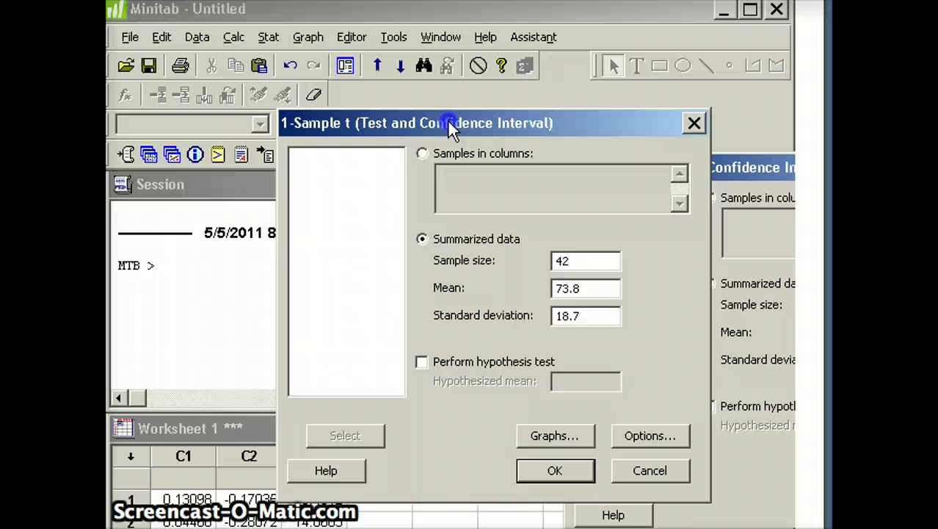
pyautogui.click(418, 153)
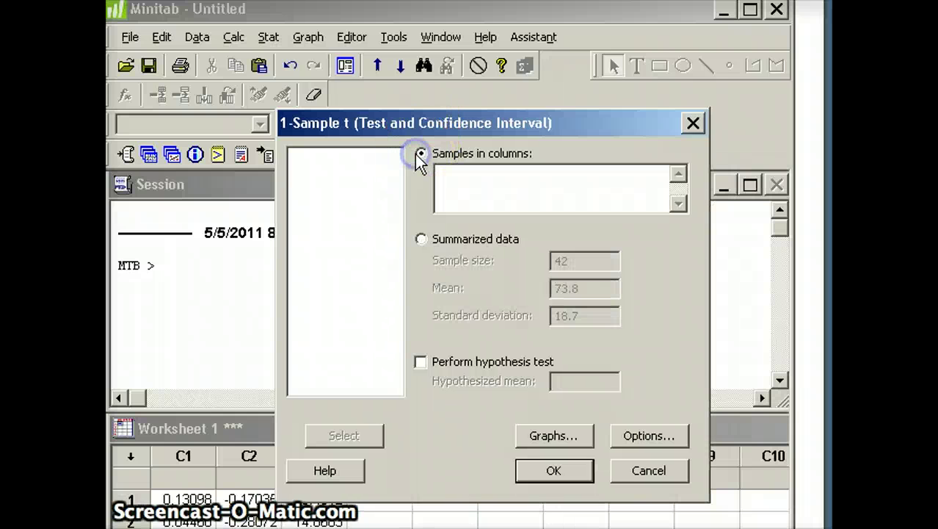
pyautogui.click(421, 239)
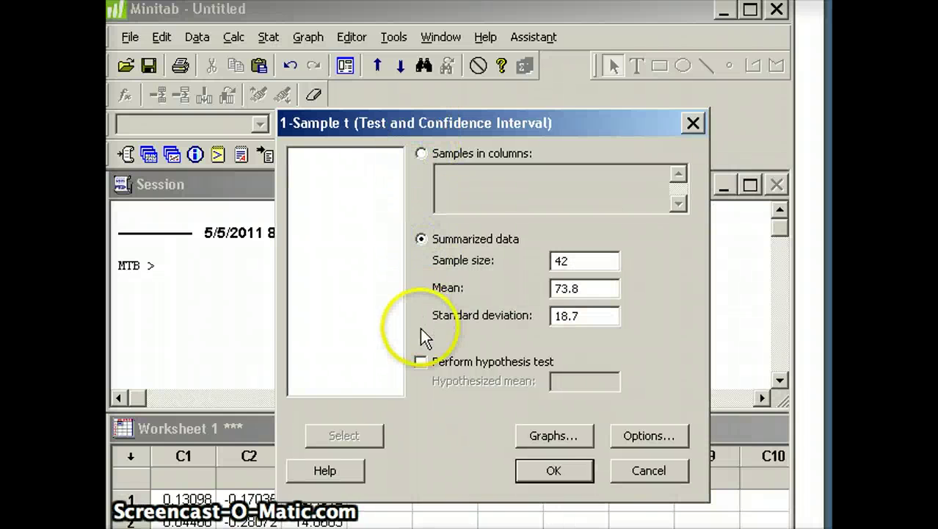
pyautogui.click(420, 362)
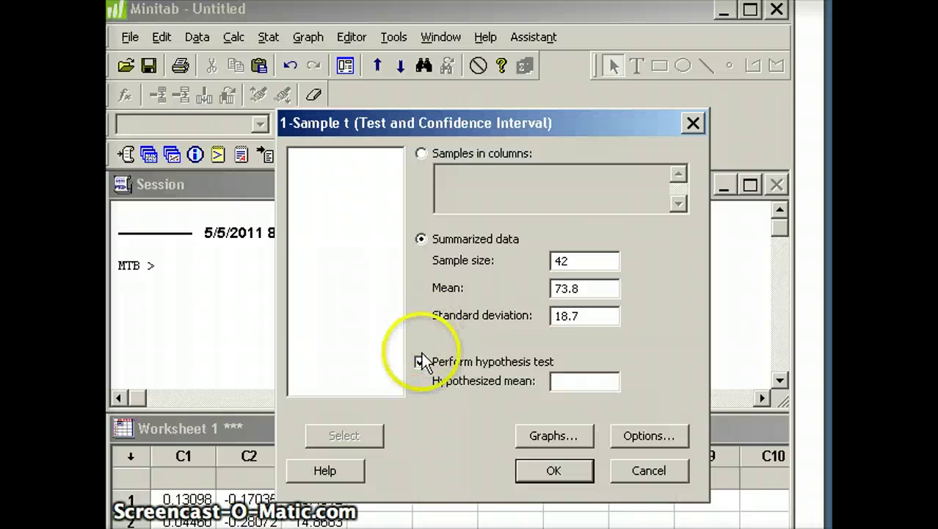
pyautogui.click(421, 362)
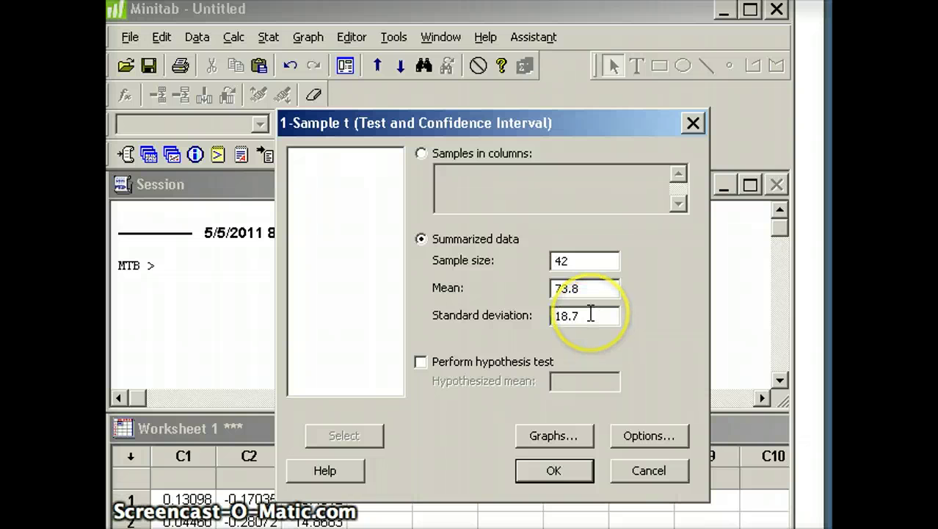
# Step: Keep the 95.0 confidence level in Options and run the interval
pyautogui.click(640, 434)
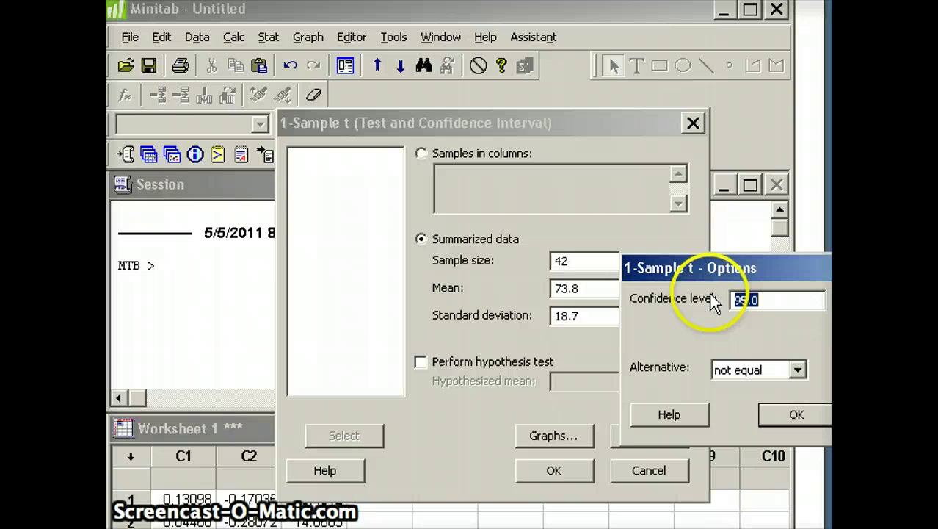
pyautogui.moveTo(698, 264); pyautogui.dragTo(518, 223)
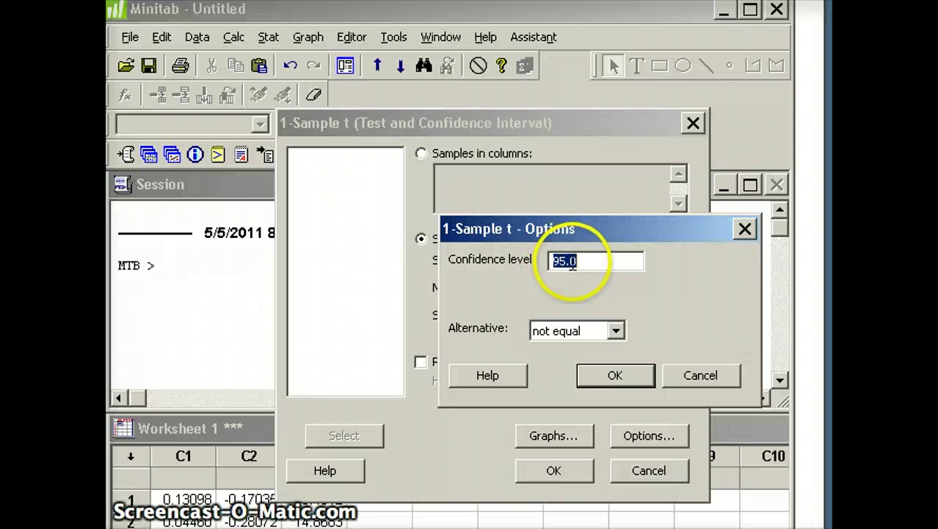
pyautogui.click(614, 376)
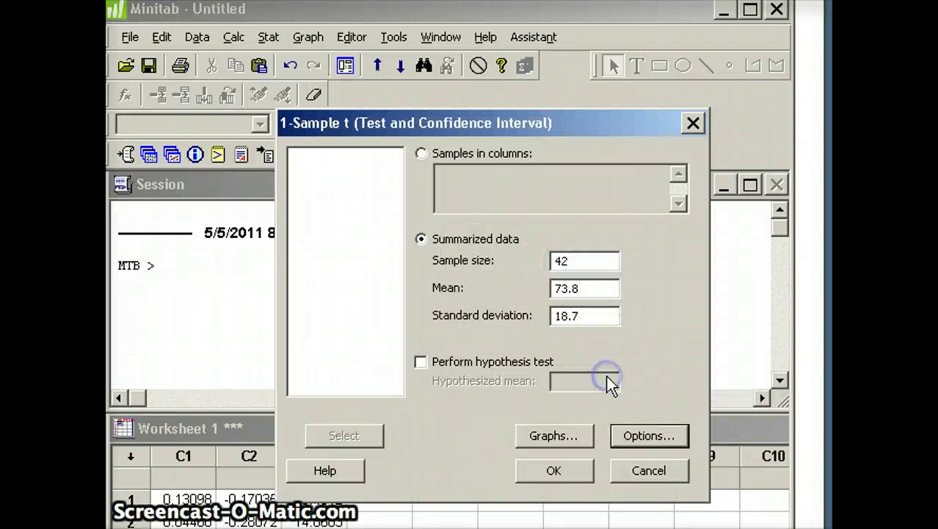
pyautogui.click(553, 469)
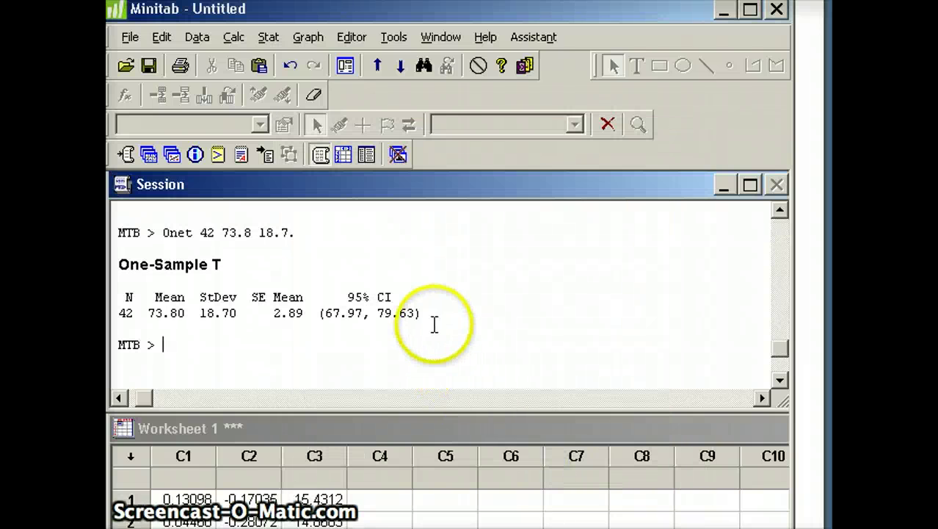
# Step: Highlight the 95% interval bounds (67.97, 79.63) in the Session window
pyautogui.moveTo(430, 318); pyautogui.dragTo(319, 316)
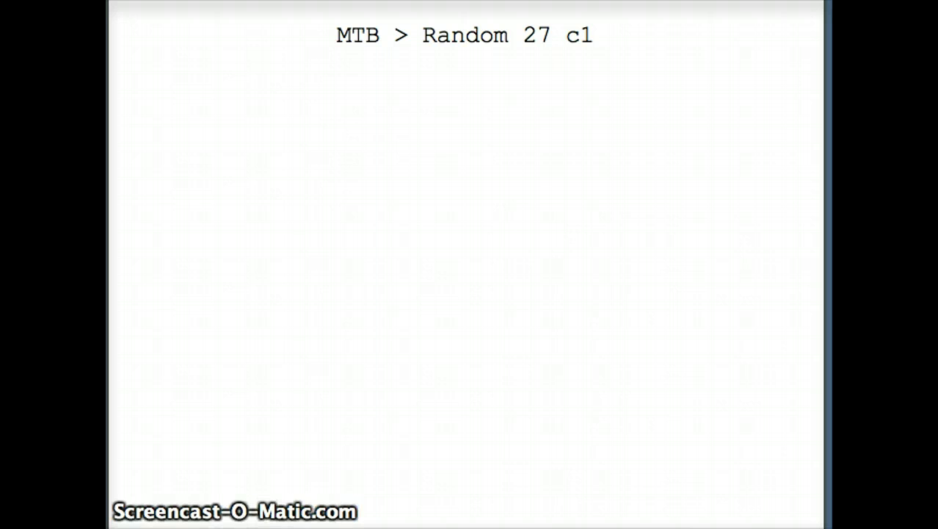
# Step: Advance the slides through center c1 c2 and let c3 = 5.1*c2 + 16.3
pyautogui.press('Right')
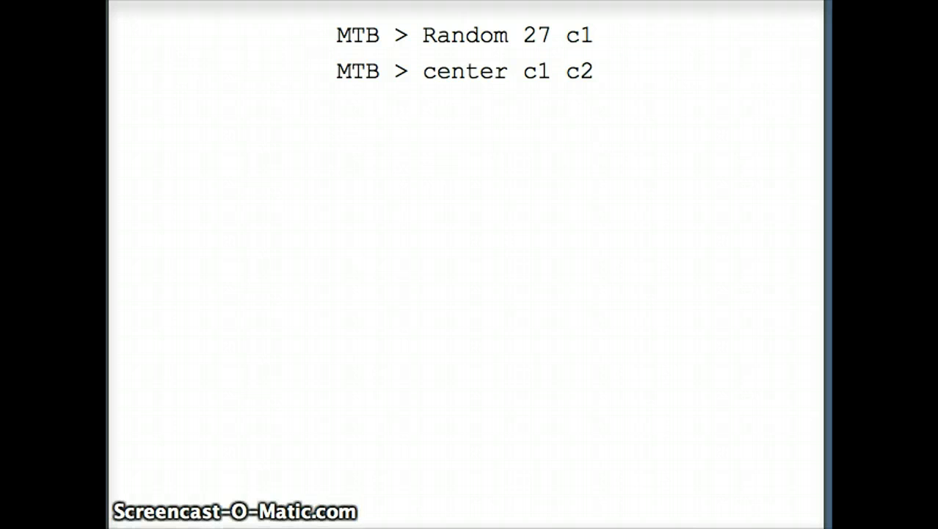
pyautogui.press('Right')
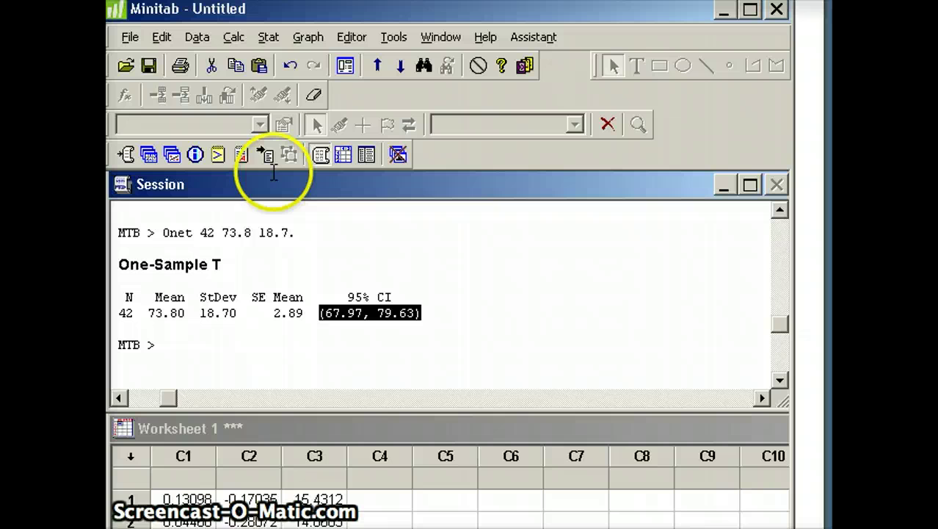
# Step: Open the 1-Sample t dialog from Stat > Basic Statistics
pyautogui.click(268, 38)
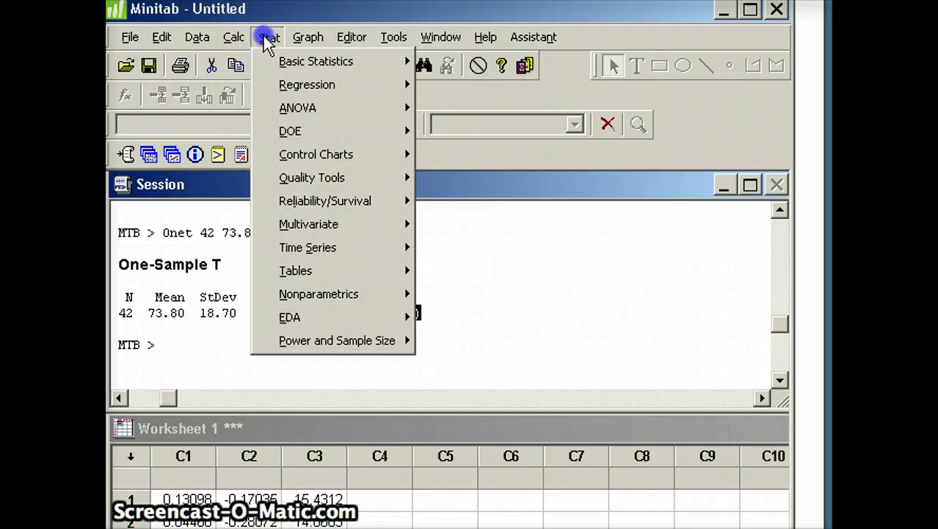
pyautogui.click(278, 60)
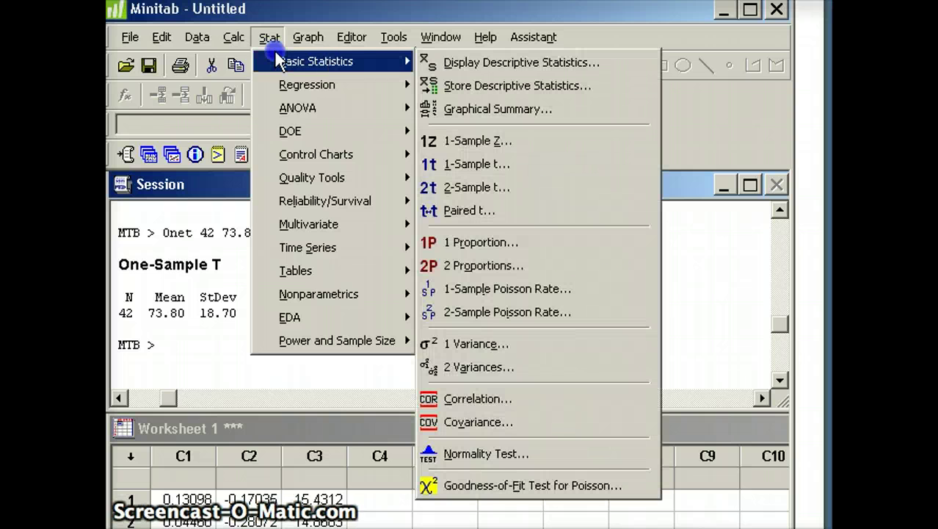
pyautogui.click(468, 165)
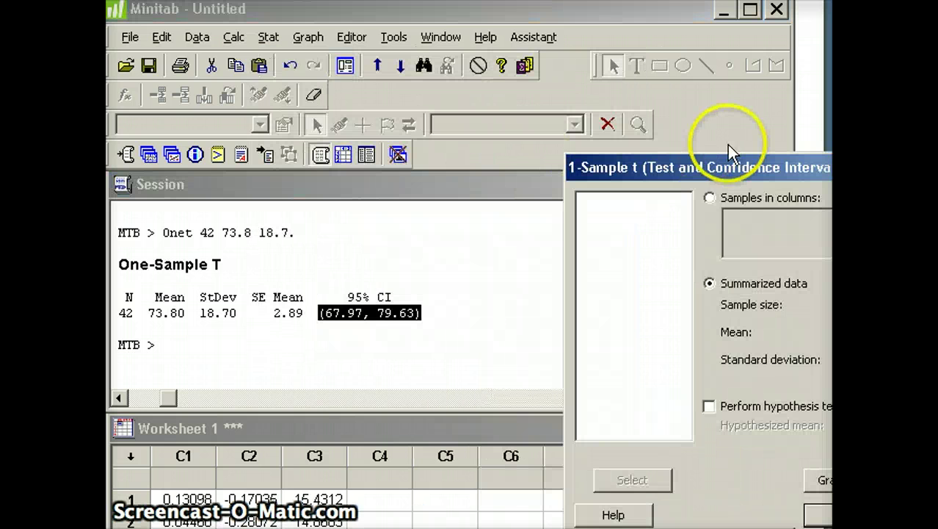
pyautogui.moveTo(730, 158); pyautogui.dragTo(487, 125)
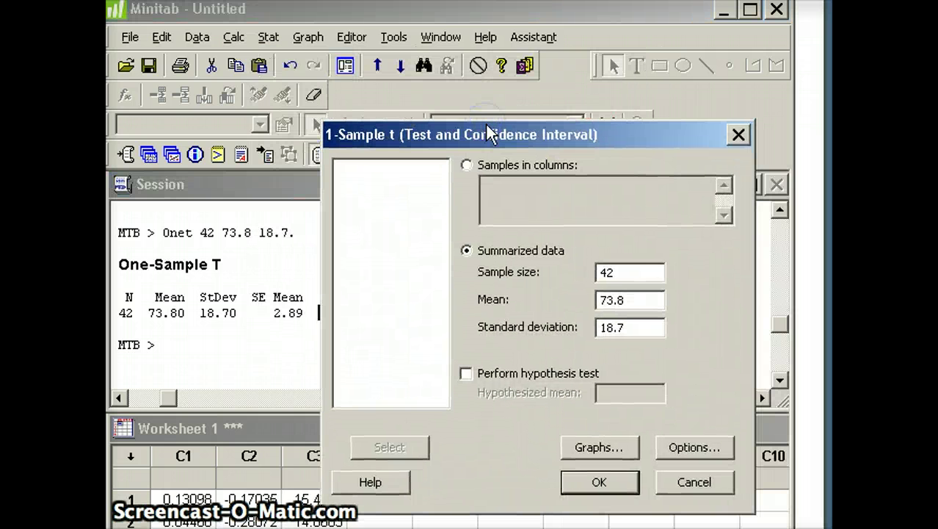
# Step: Replace the summarized values with sample size 27, mean 16.3 and standard deviation 5.1
pyautogui.click(626, 271)
pyautogui.click(561, 272)
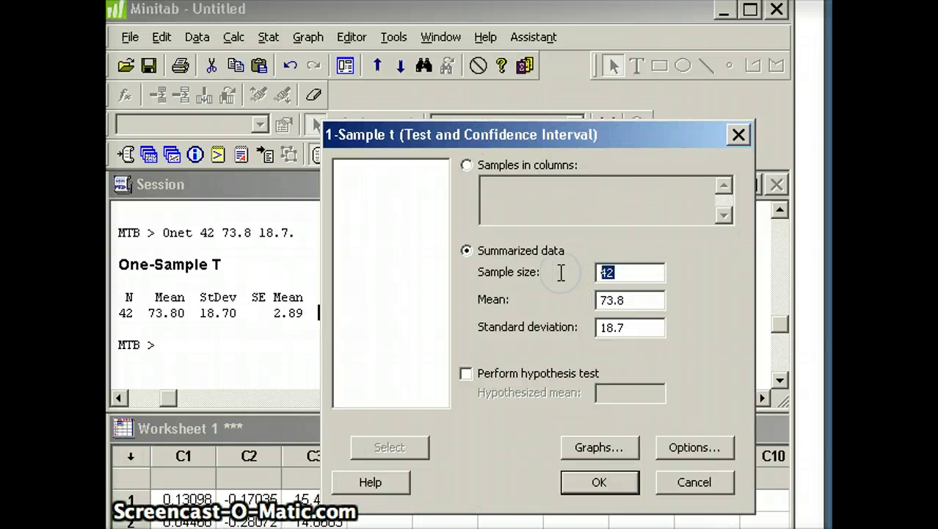
pyautogui.write('27')
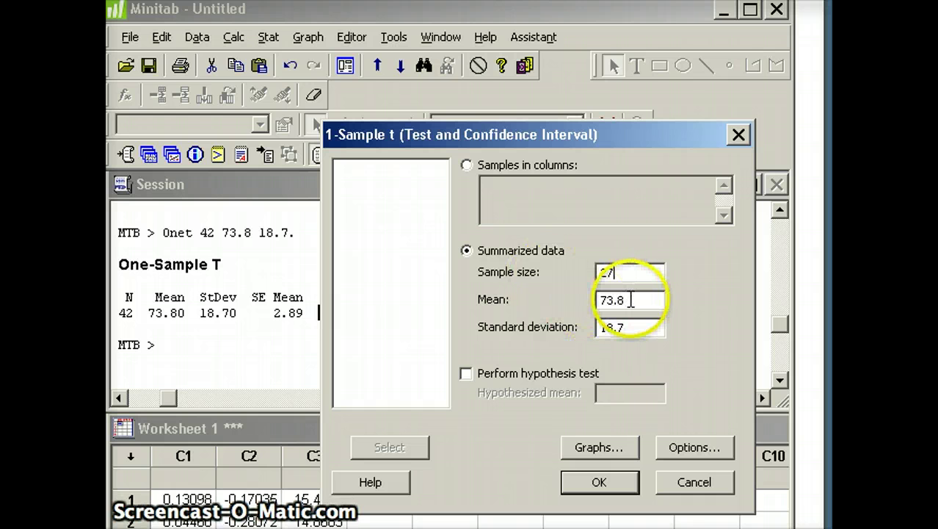
pyautogui.click(629, 300)
pyautogui.click(573, 296)
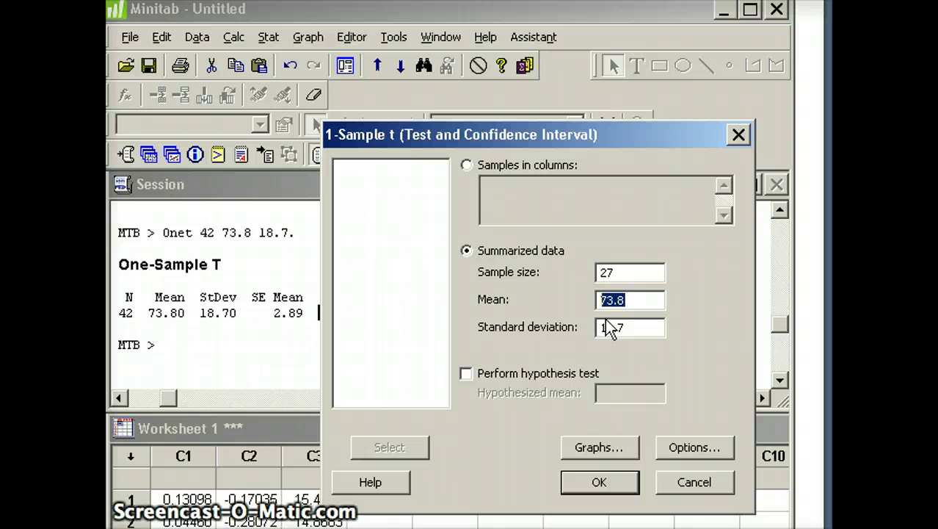
pyautogui.write('16')
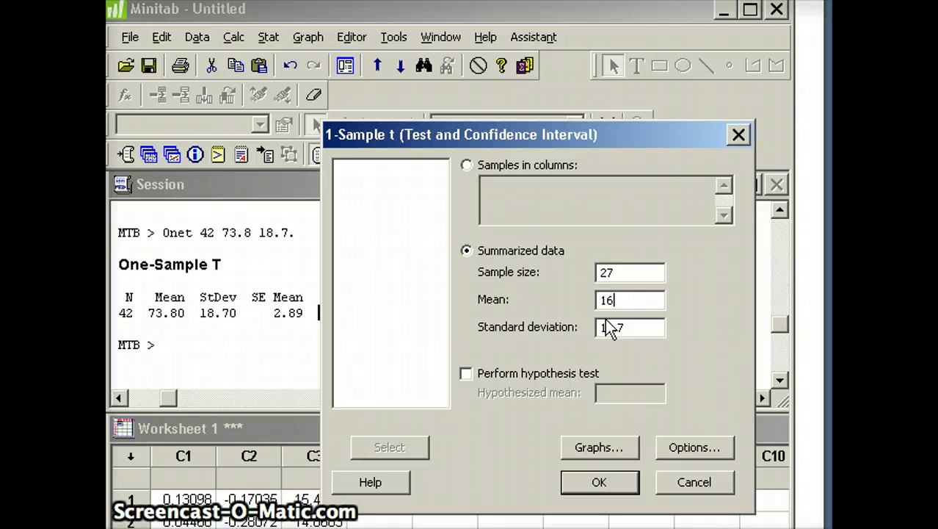
pyautogui.write('.3')
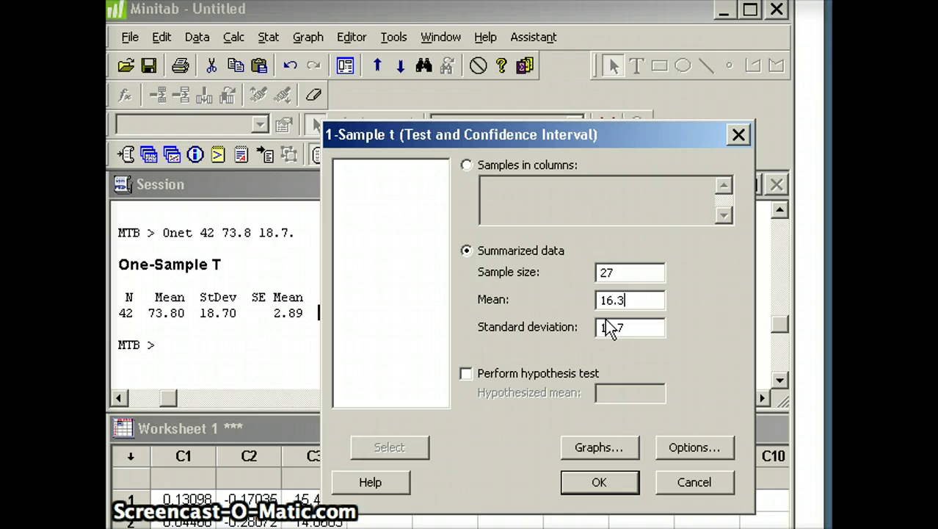
pyautogui.click(632, 325)
pyautogui.moveTo(633, 325); pyautogui.dragTo(577, 328)
pyautogui.write('5.1')
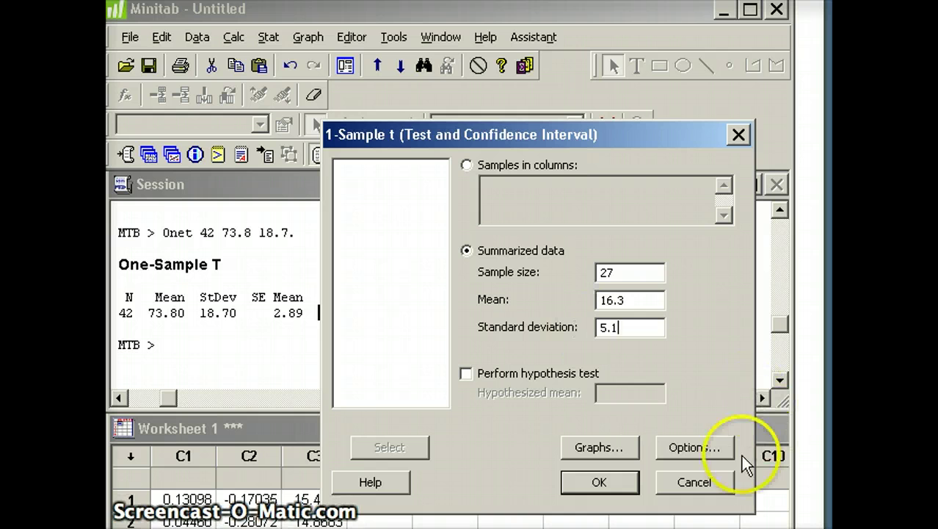
# Step: Set the confidence level to 99 with the not-equal alternative in Options
pyautogui.click(696, 450)
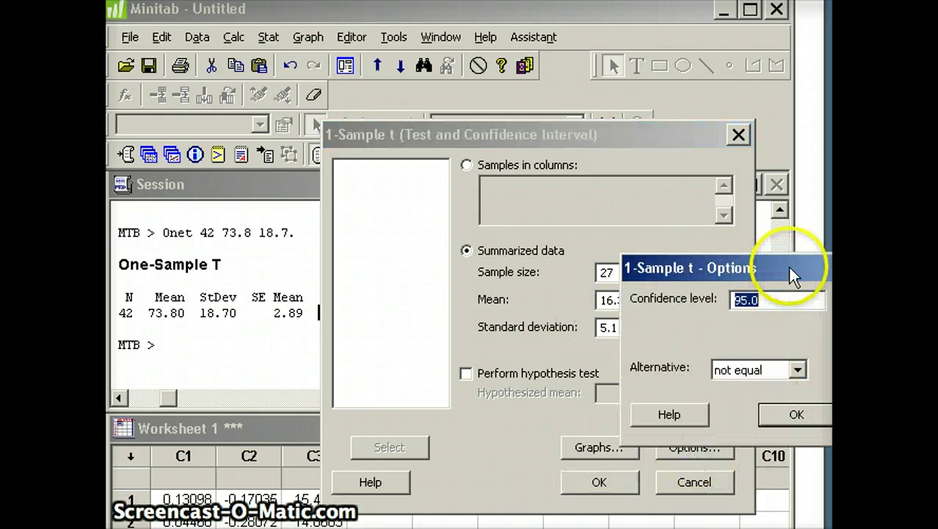
pyautogui.moveTo(781, 264); pyautogui.dragTo(580, 236)
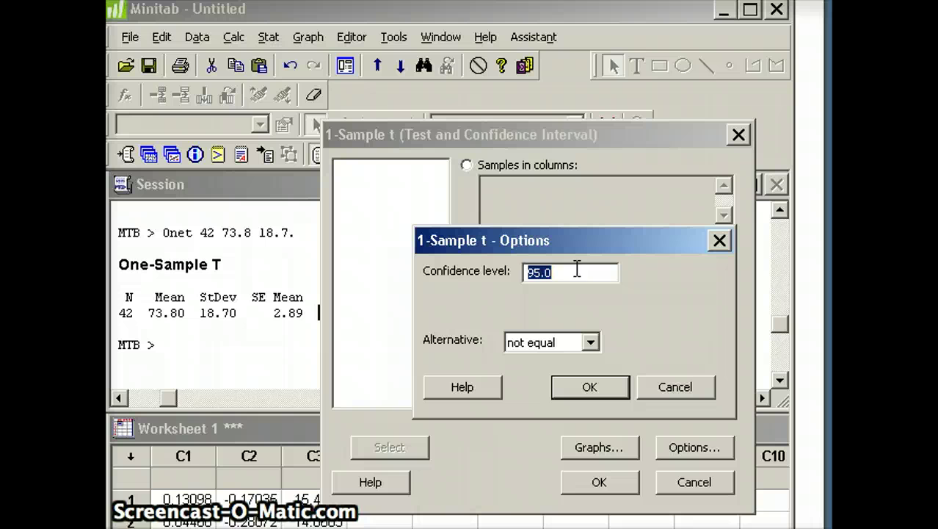
pyautogui.moveTo(577, 270); pyautogui.dragTo(467, 263)
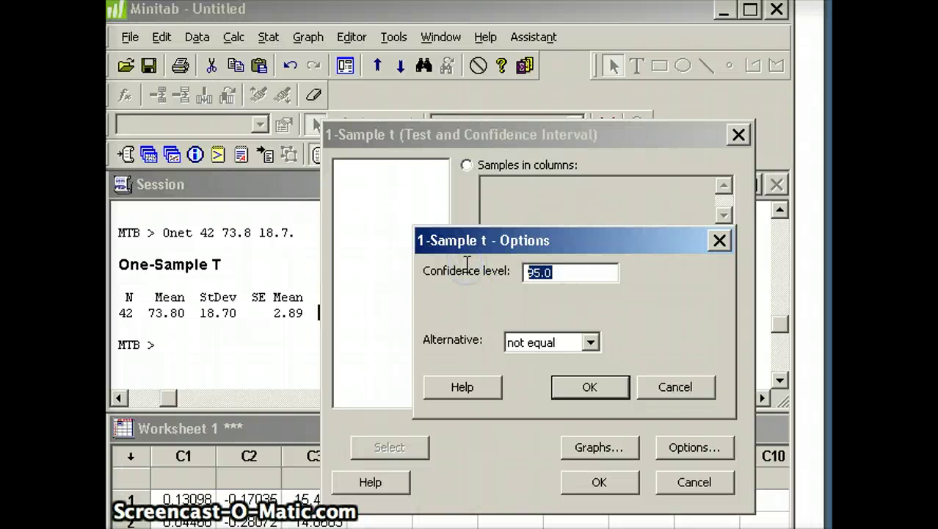
pyautogui.write('99')
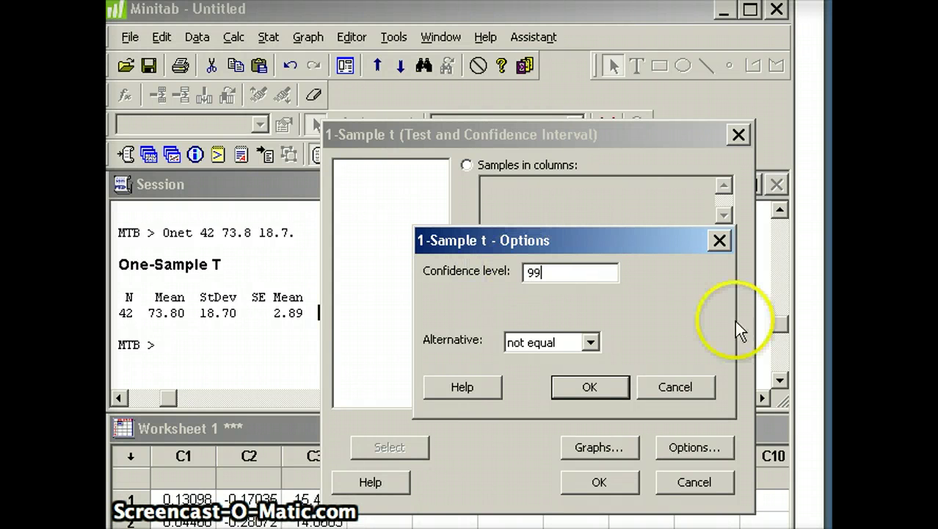
pyautogui.click(550, 342)
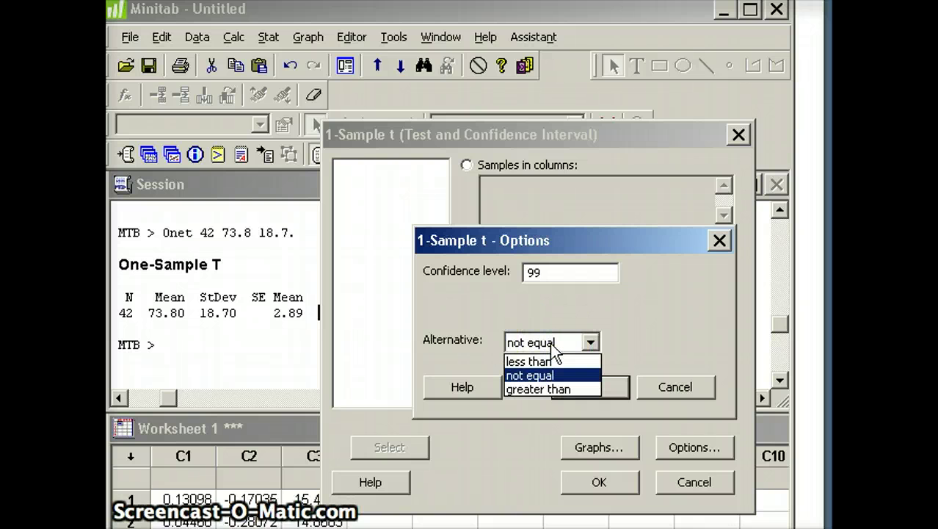
pyautogui.click(541, 302)
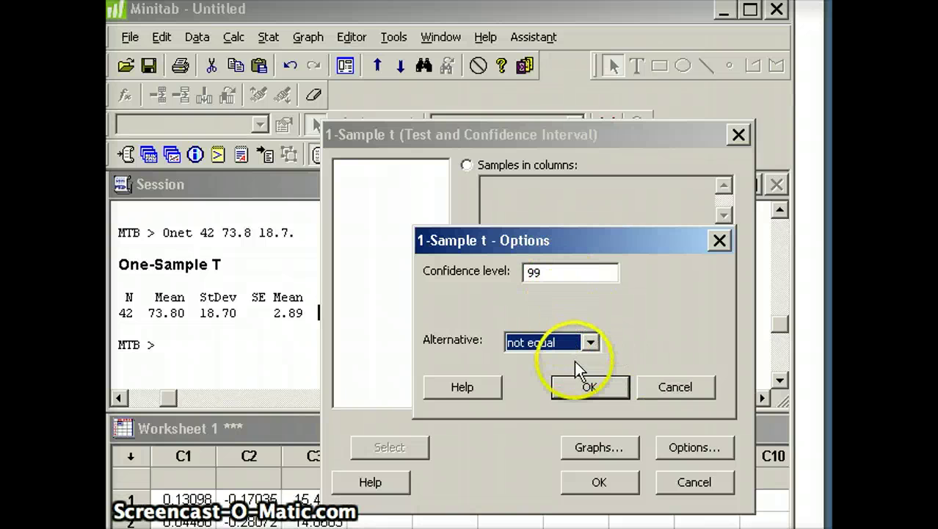
pyautogui.click(588, 386)
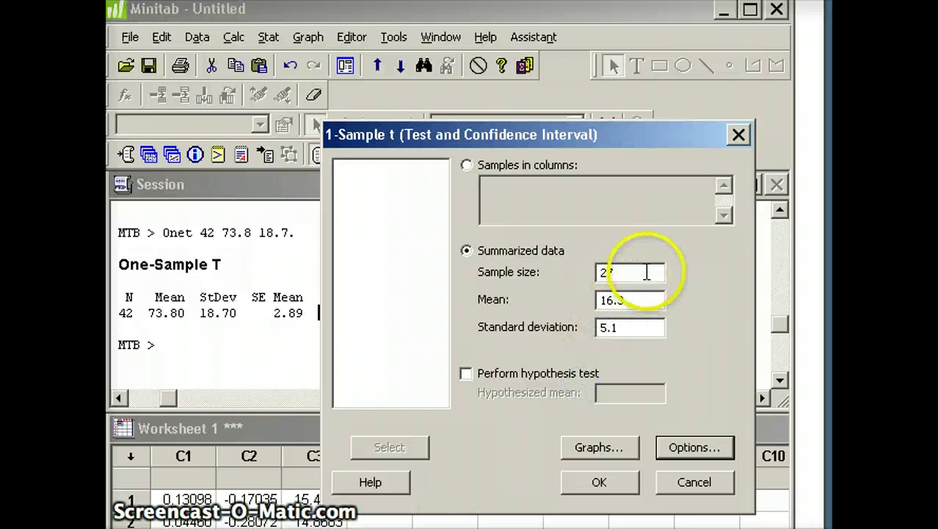
pyautogui.click(646, 300)
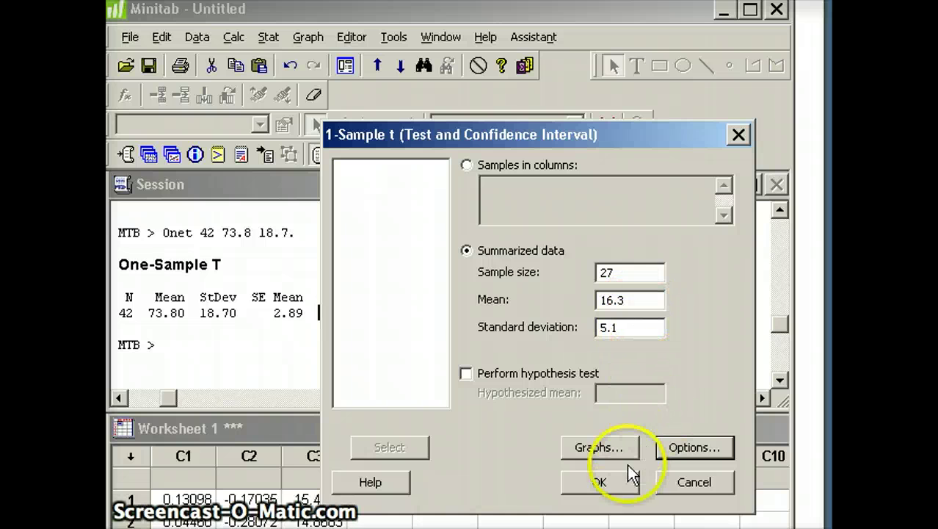
# Step: Run the interval, giving the 99% CI (13.573, 19.027) for N 27
pyautogui.click(601, 481)
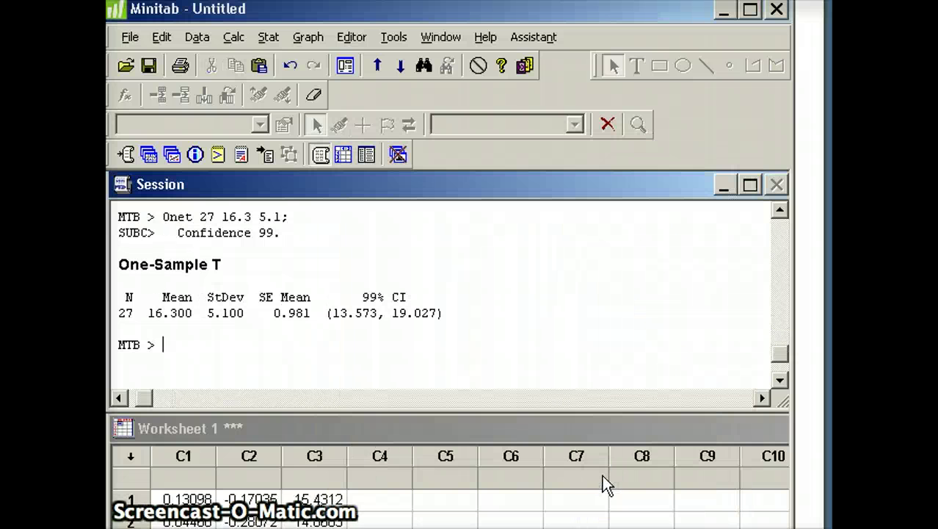